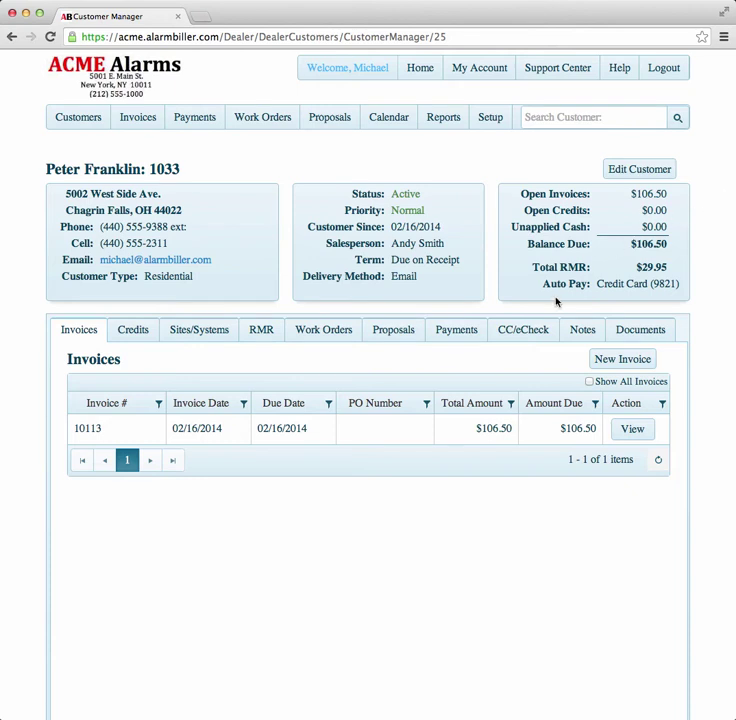
- From the customer's CC/eCheck Credit Card list, open a blank New Credit Card form
left_click(530, 333)
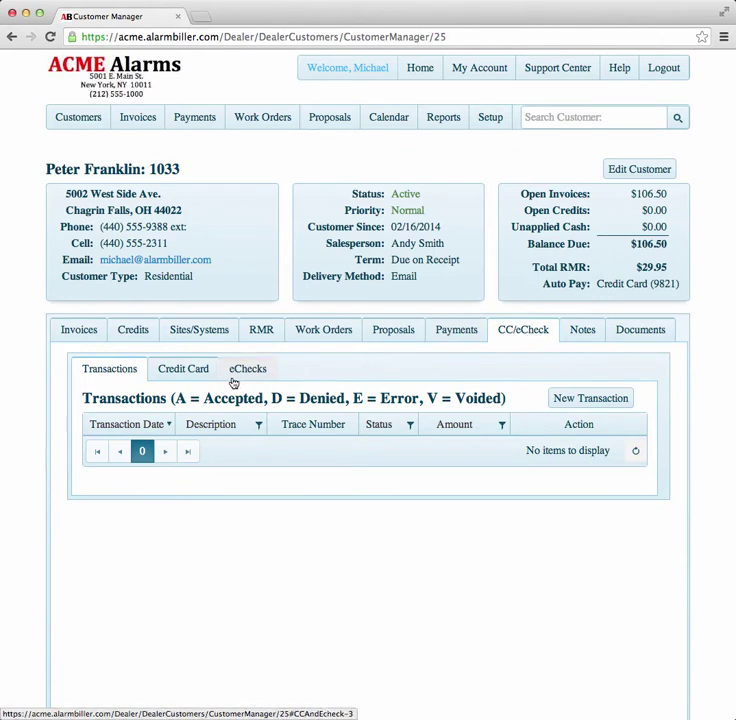
left_click(200, 372)
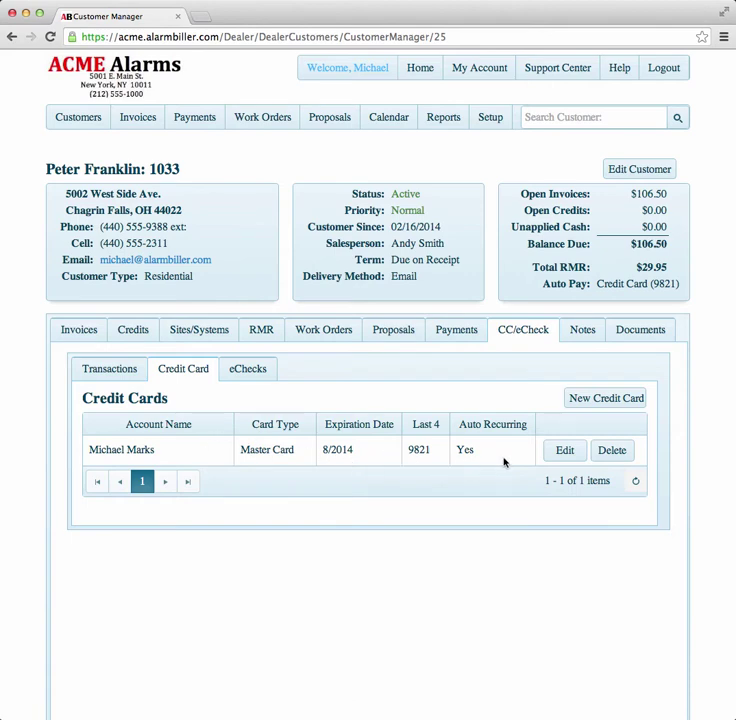
left_click(579, 402)
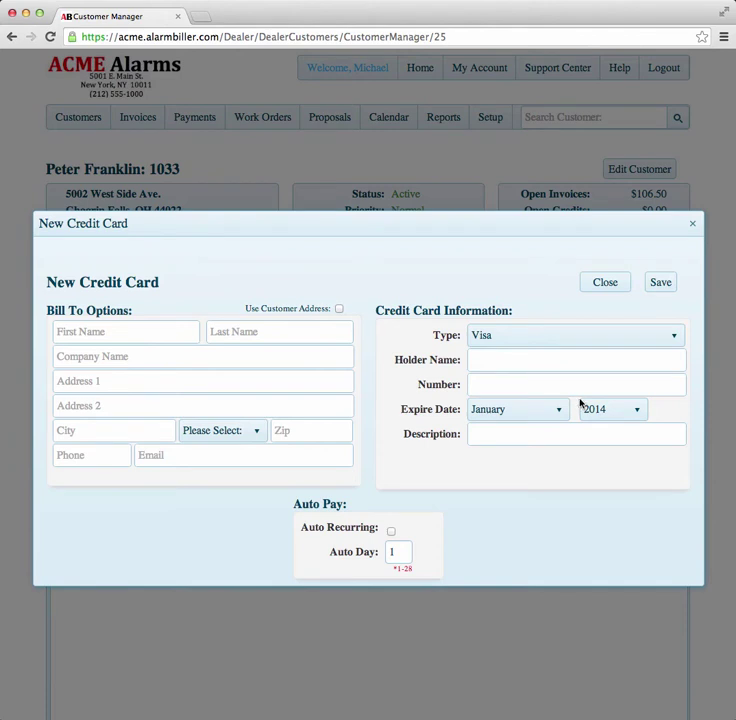
- Fill in an American Express card using the customer's address, with the holder's name and card number
left_click(339, 309)
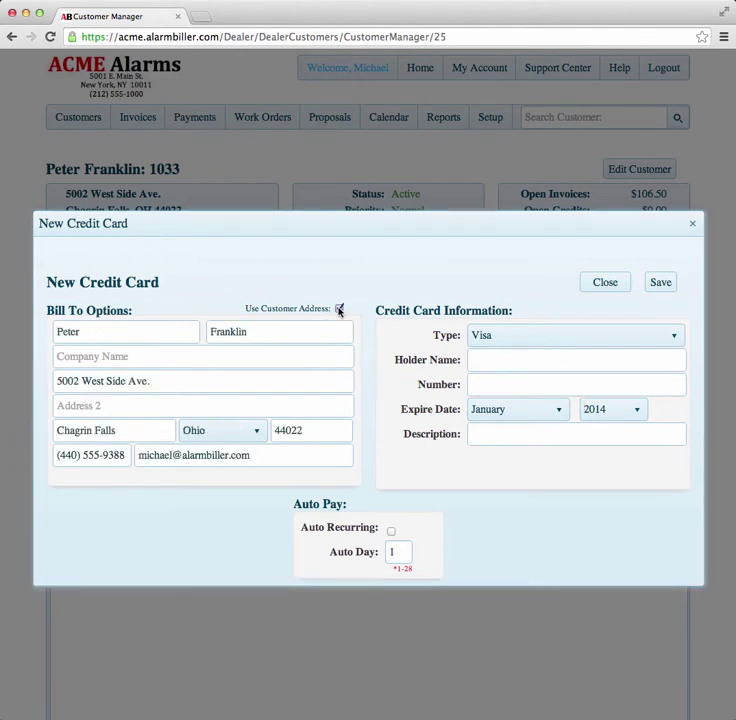
left_click(673, 336)
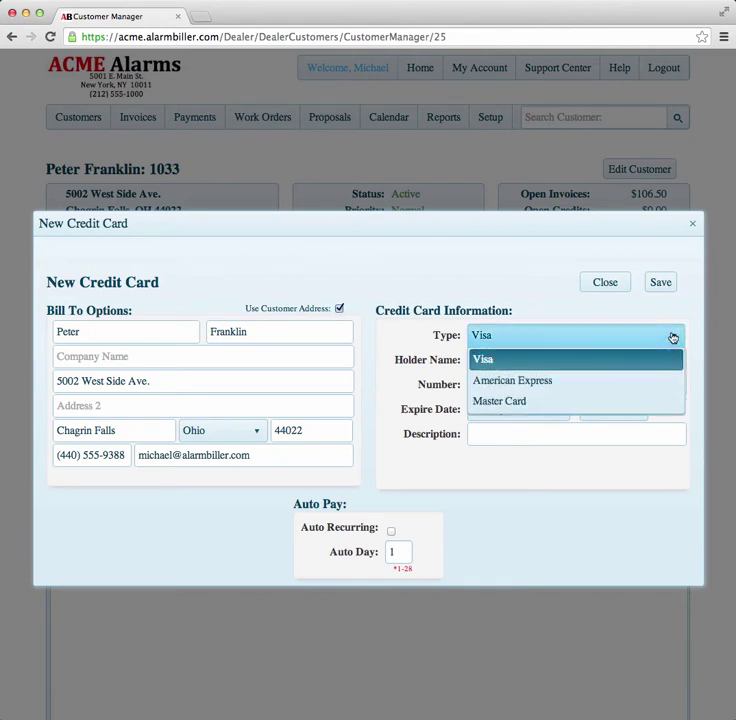
left_click(609, 385)
left_click(575, 358)
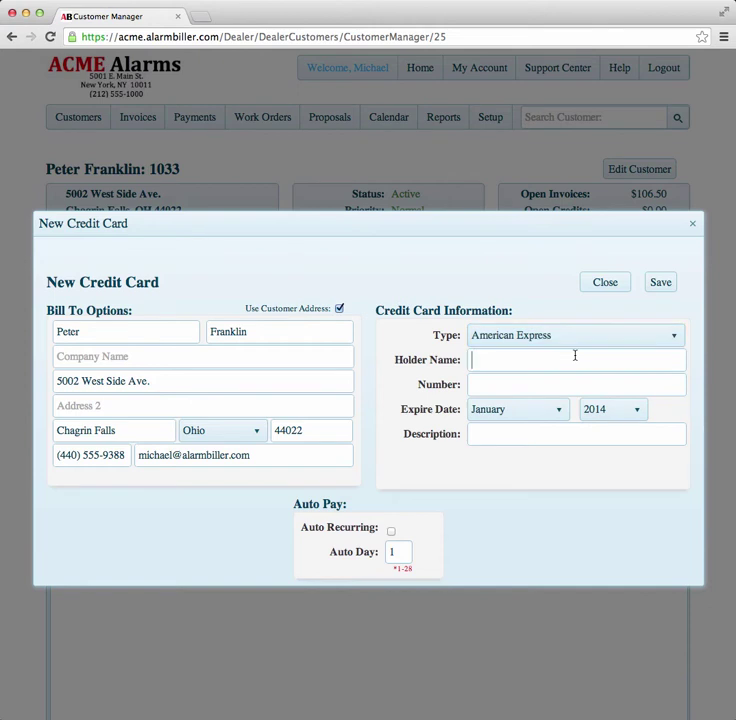
key("Tab")
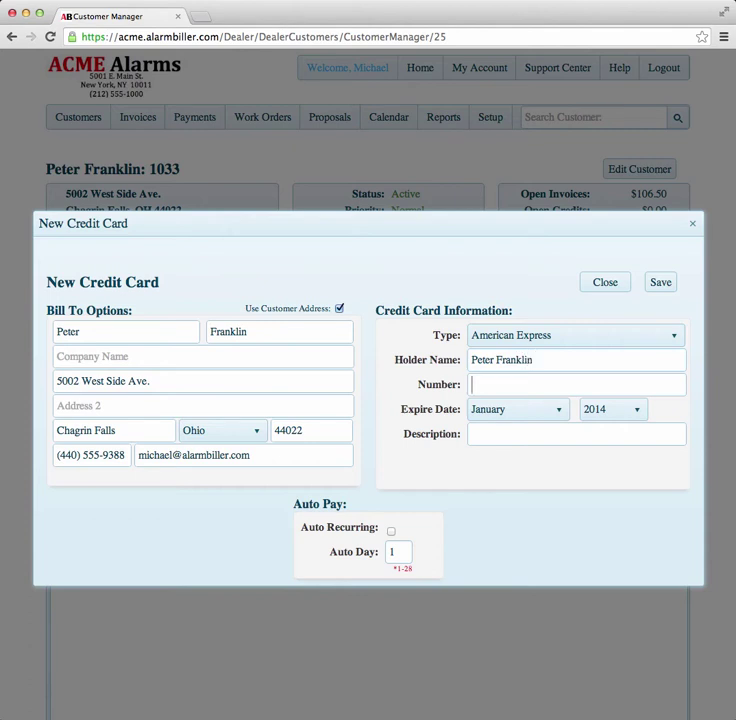
type("34534534534534")
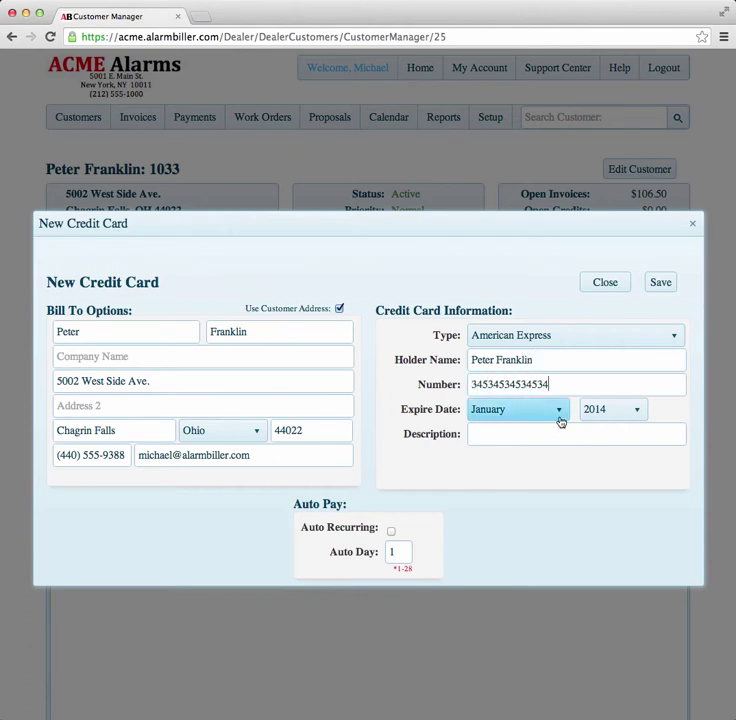
- Set expiry year 2016 and auto-recurring on day 10, then close the form unsaved
left_click(639, 413)
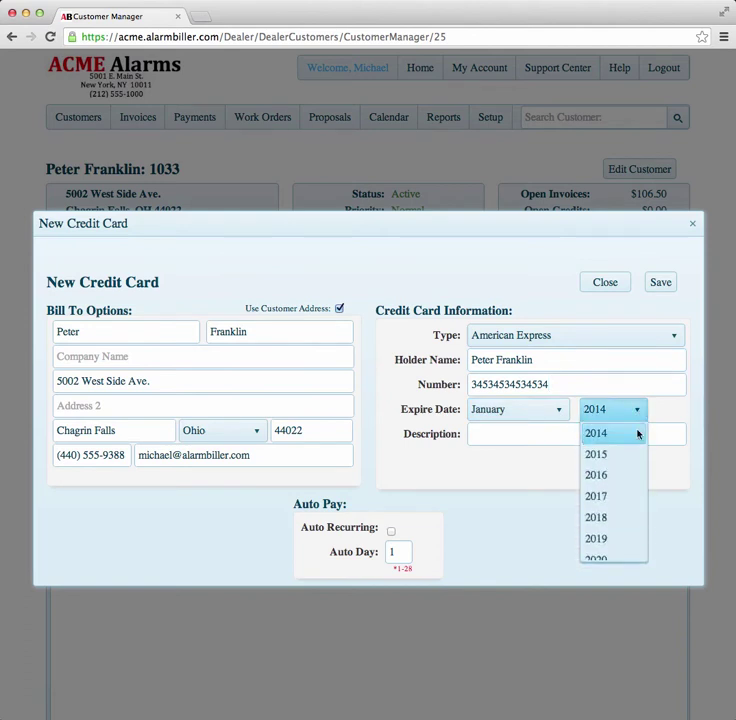
left_click(620, 475)
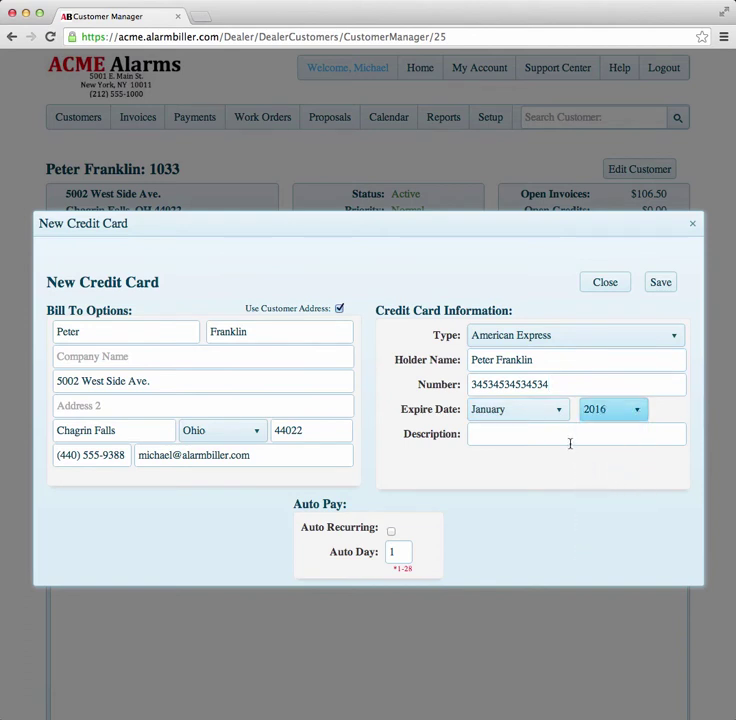
left_click(392, 532)
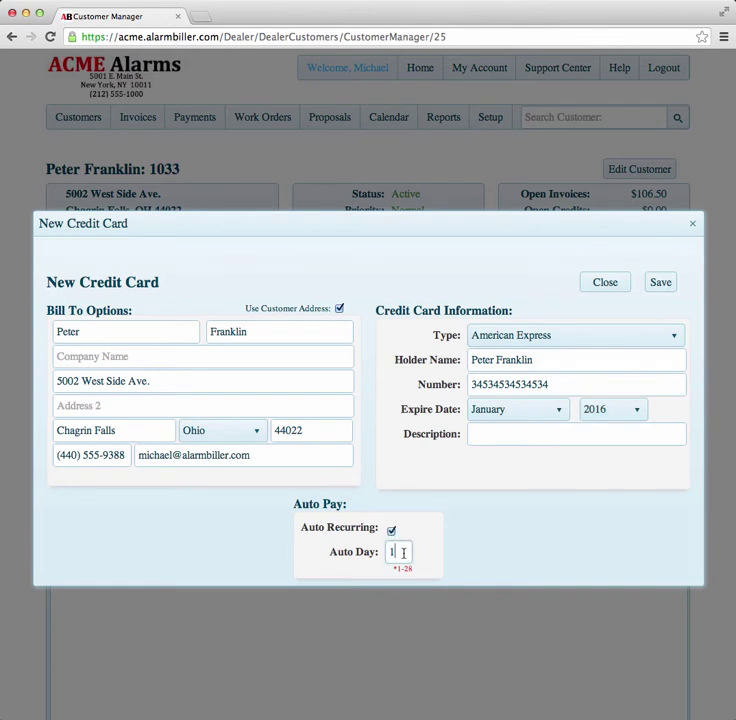
left_click(410, 545)
type("10")
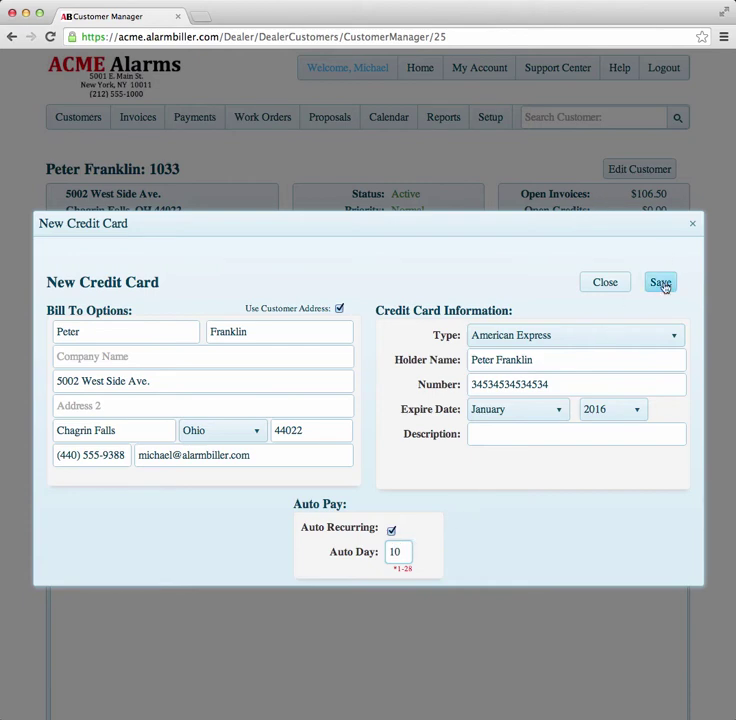
left_click(695, 225)
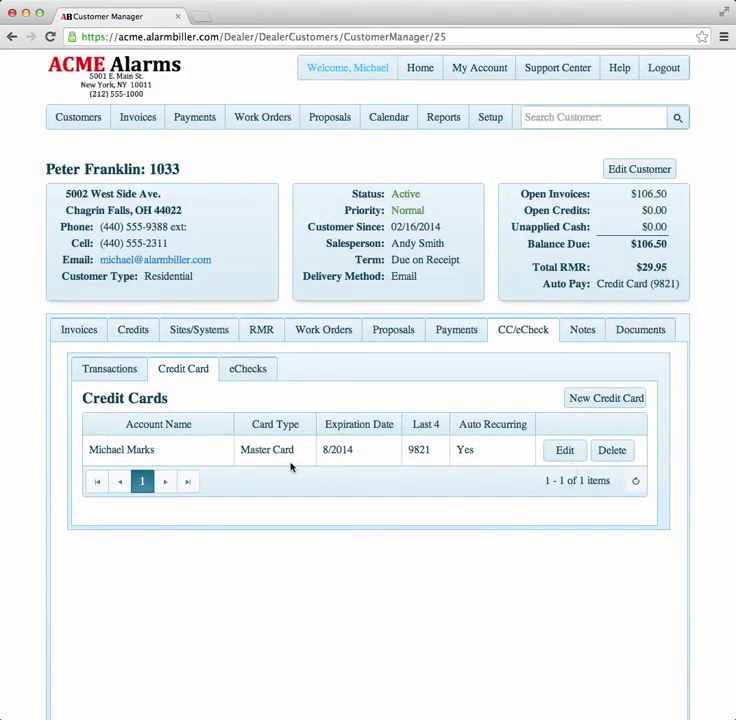
left_click(568, 451)
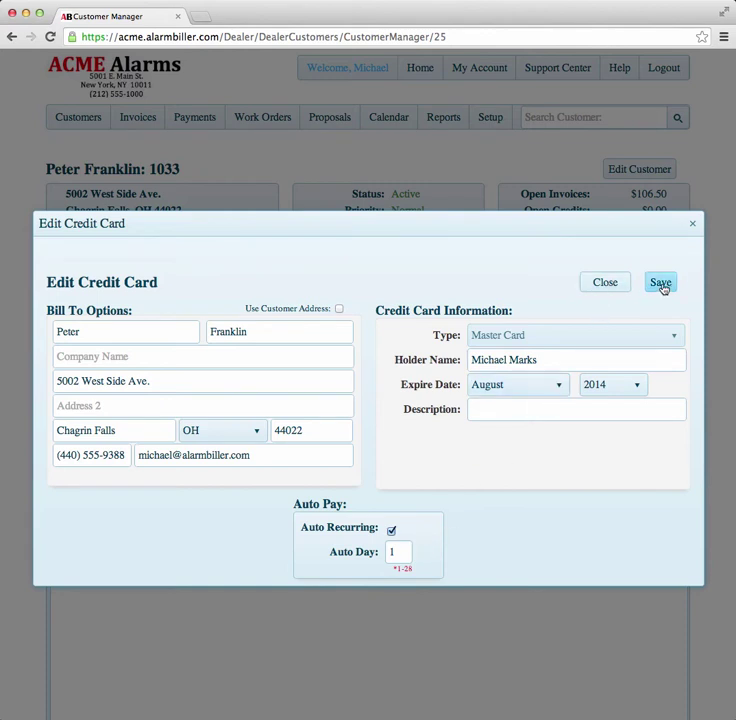
left_click(693, 229)
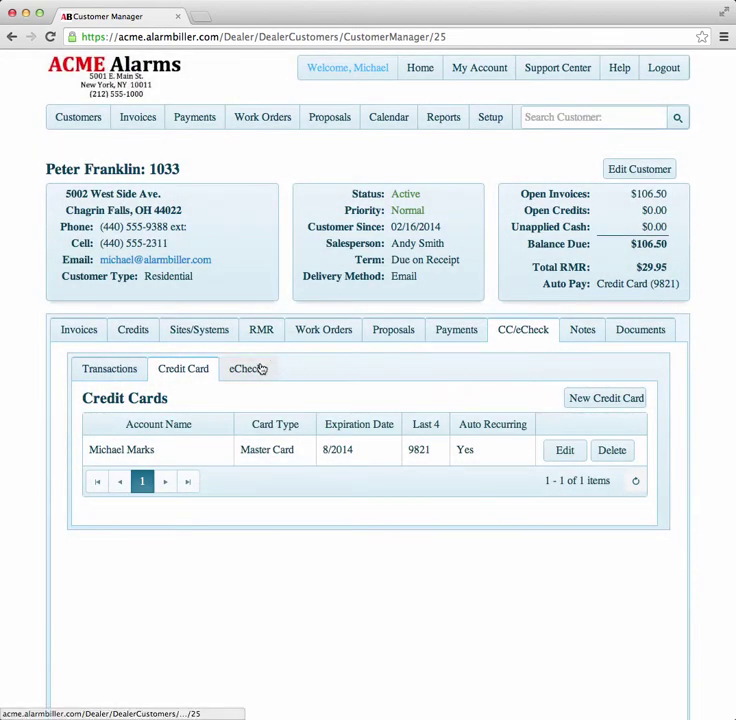
- Start a new eCheck with the customer's address and Checking type, then close it unsaved
left_click(258, 369)
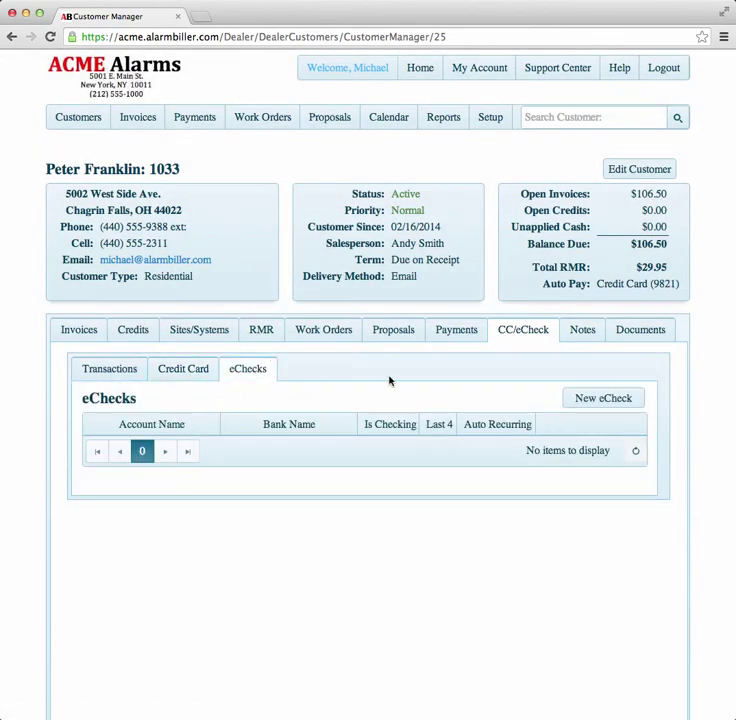
left_click(600, 398)
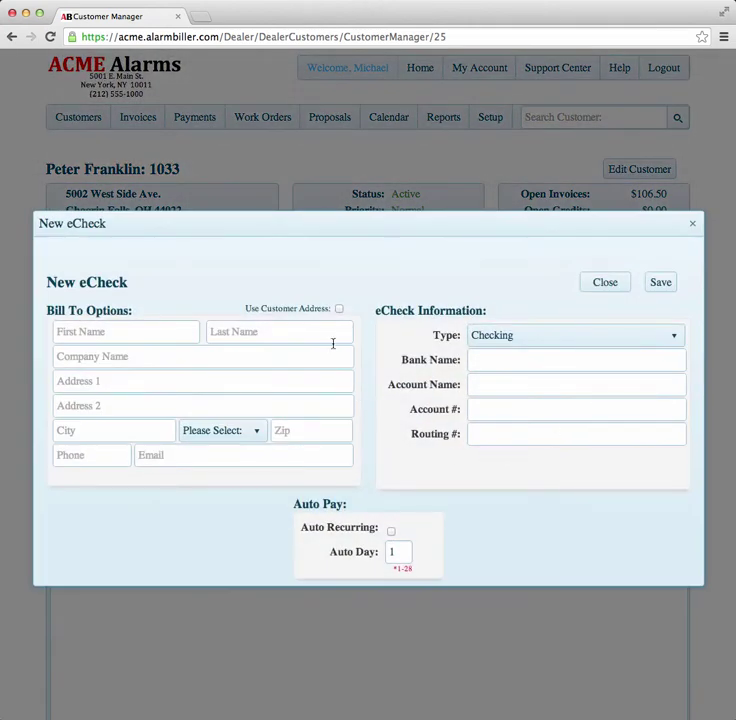
left_click(339, 309)
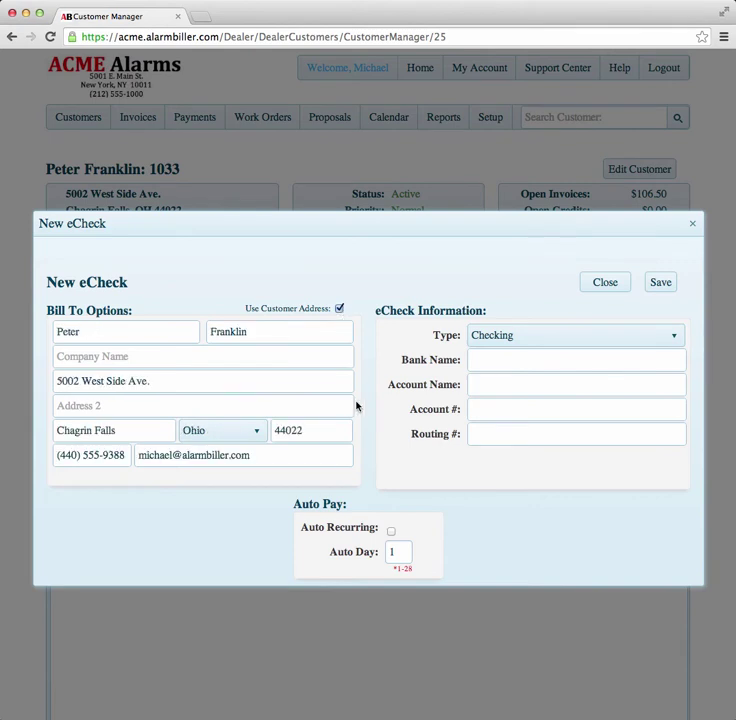
left_click(676, 340)
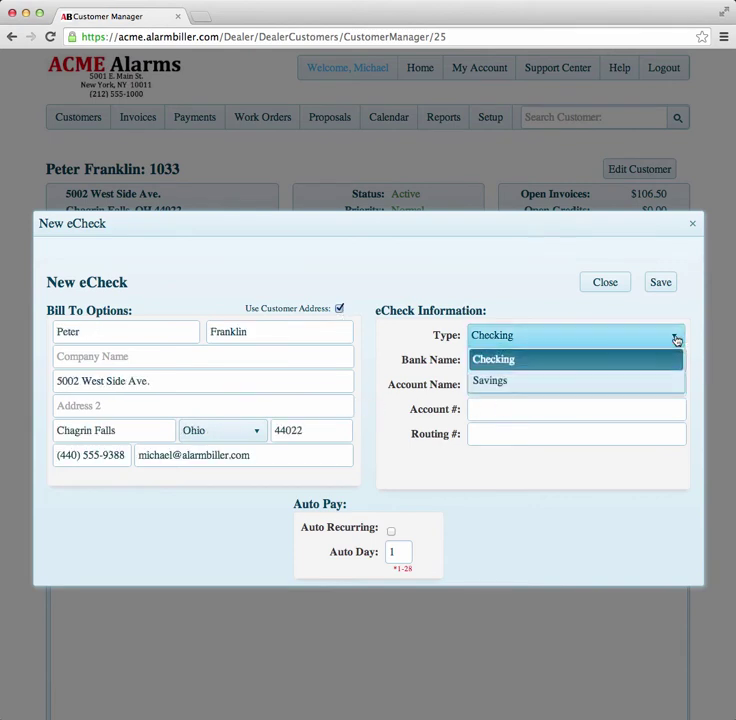
left_click(676, 340)
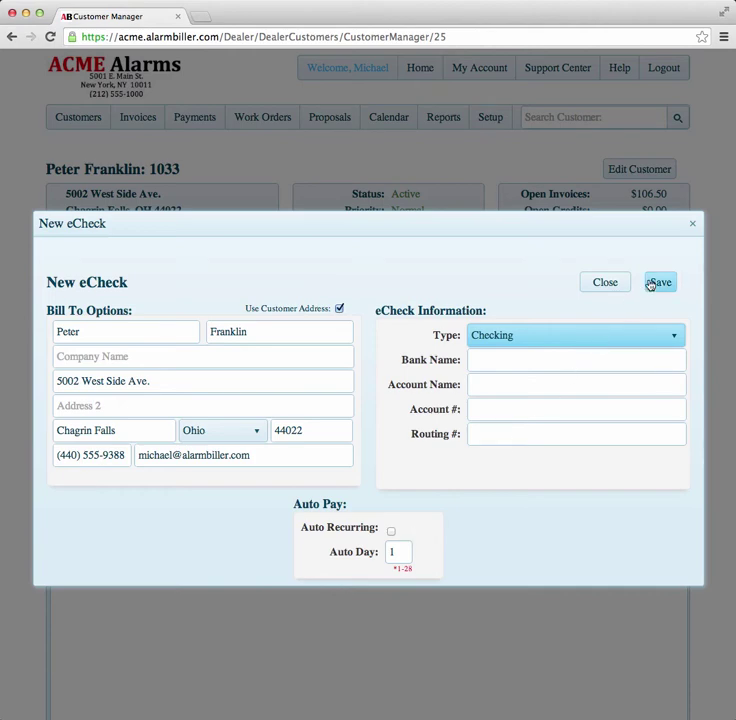
left_click(693, 223)
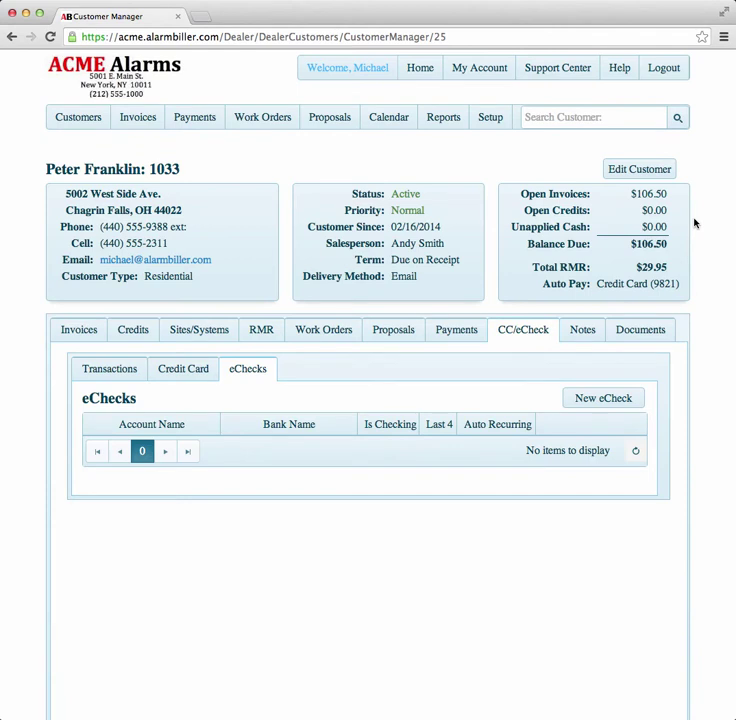
- Review invoice 10113's Vista 100 Keypad part and begin paying its $106.50 balance
left_click(197, 377)
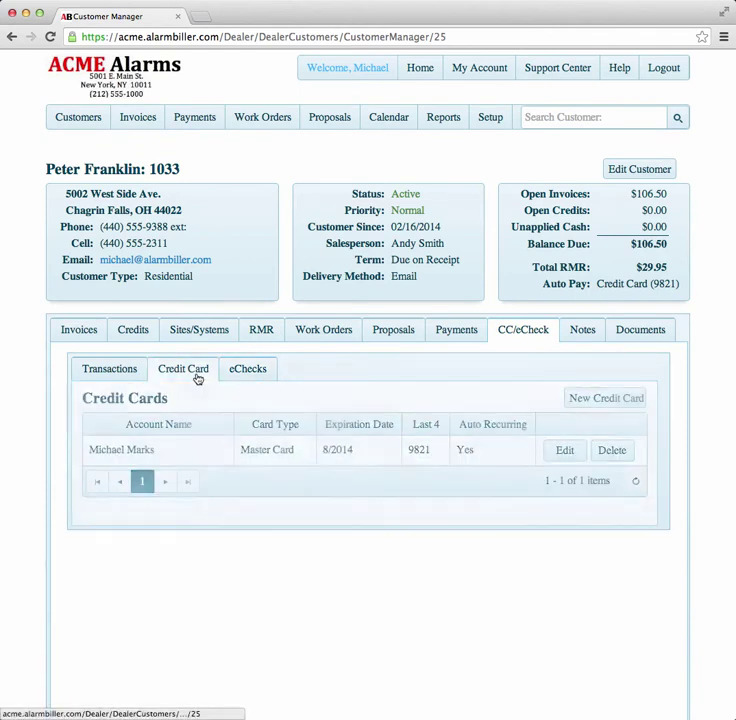
left_click(131, 377)
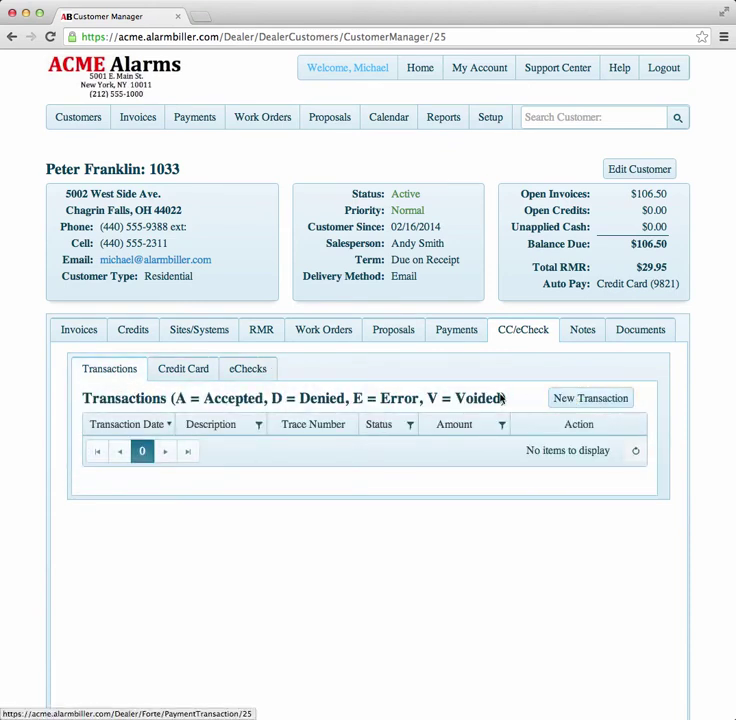
left_click(93, 333)
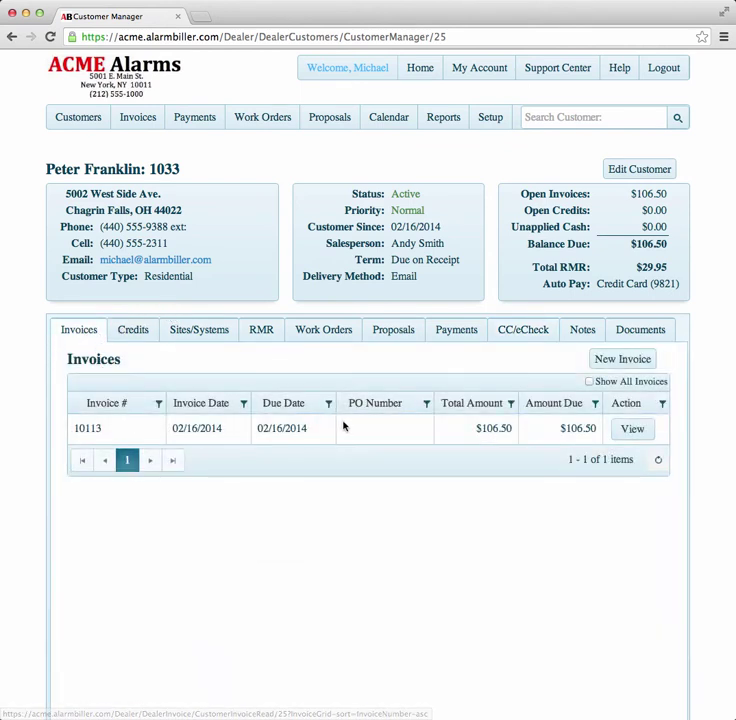
left_click(632, 431)
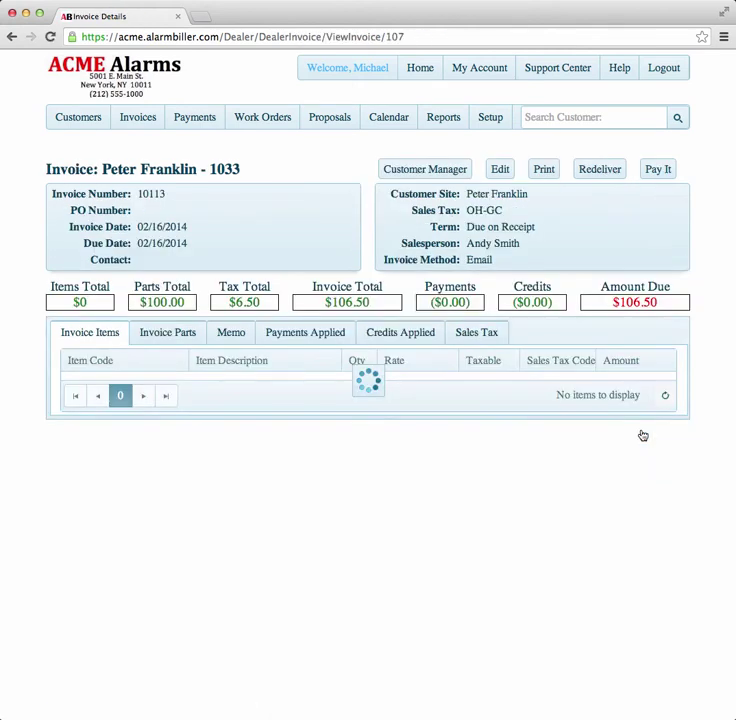
left_click(173, 331)
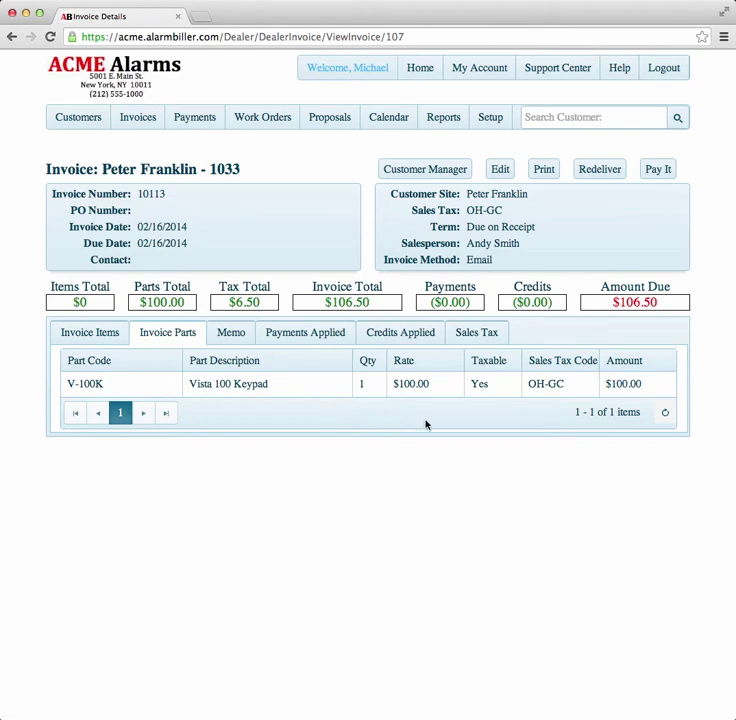
left_click(658, 172)
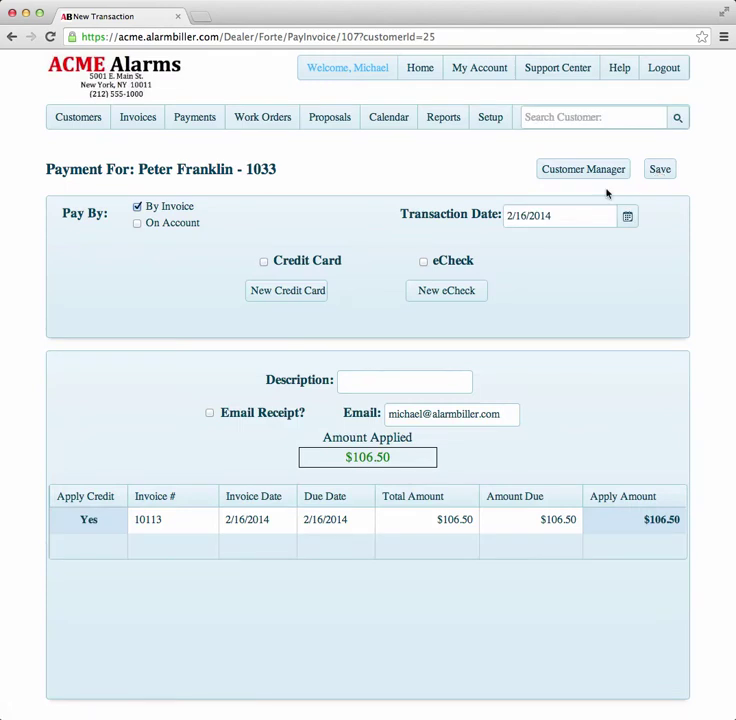
- Apply the payment to the invoice by credit card using the customer's saved Master Card
left_click(138, 225)
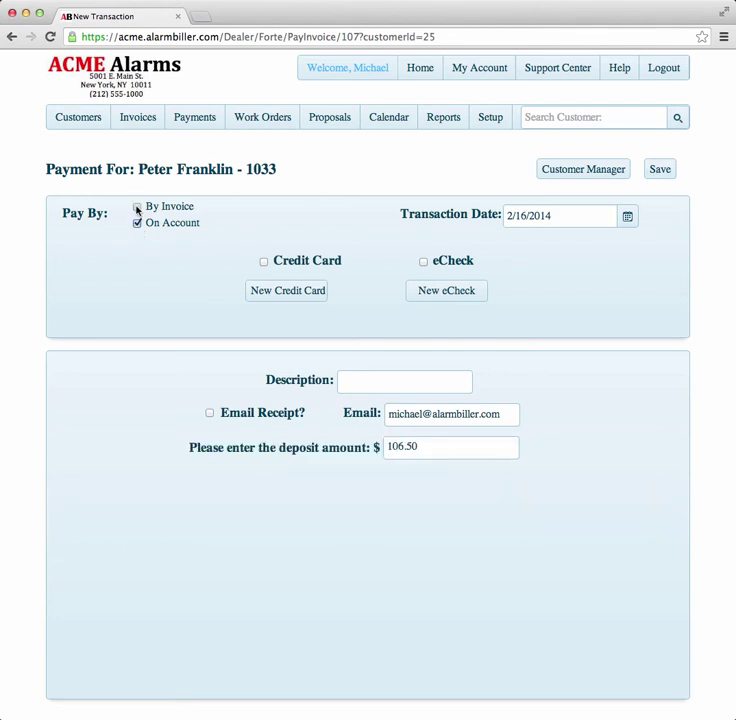
left_click(137, 208)
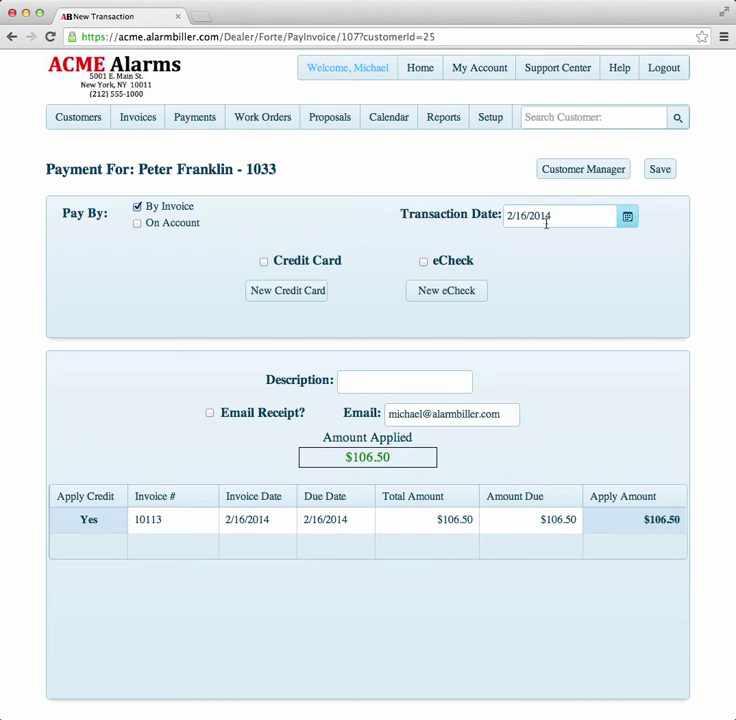
left_click(264, 262)
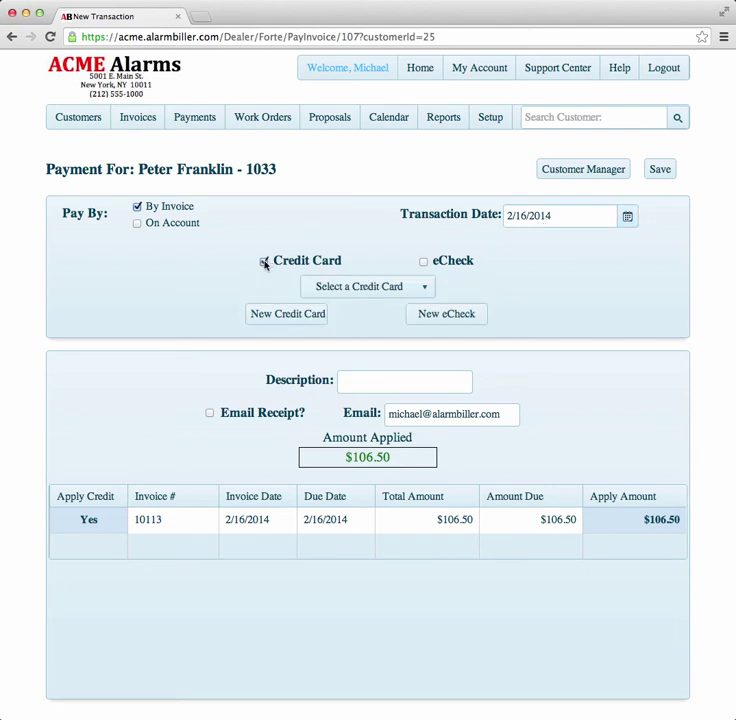
left_click(425, 289)
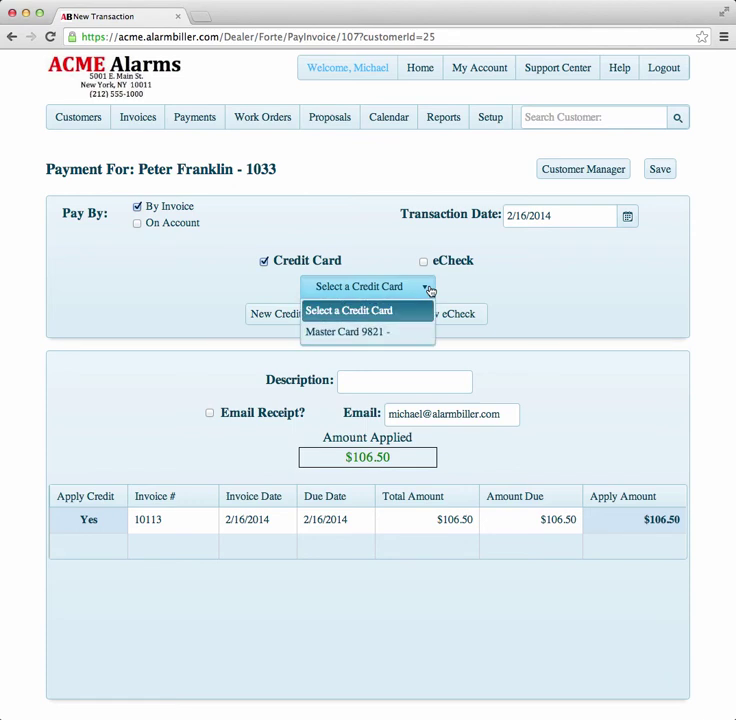
left_click(367, 341)
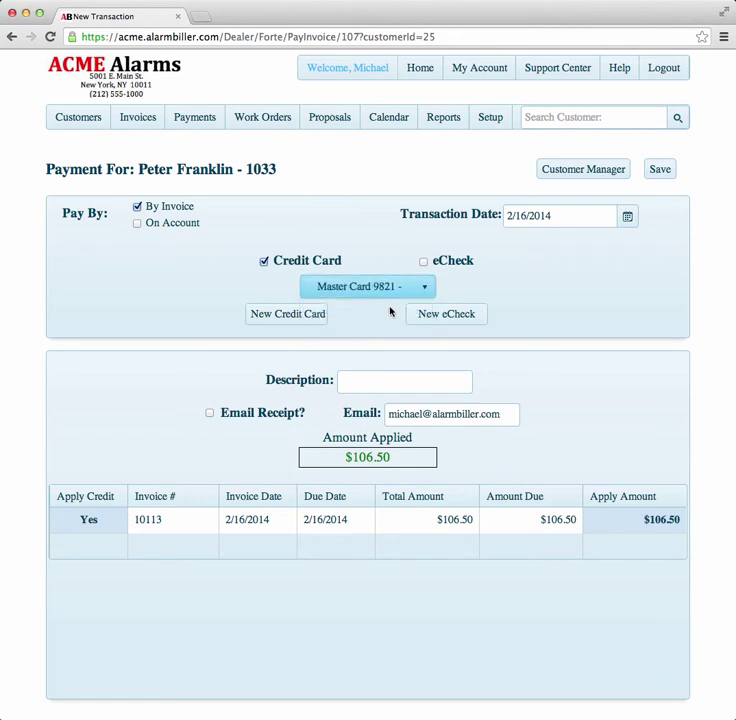
- Add description 'Ok per', enable the email receipt, confirm 106.5 applied, and save
left_click(368, 381)
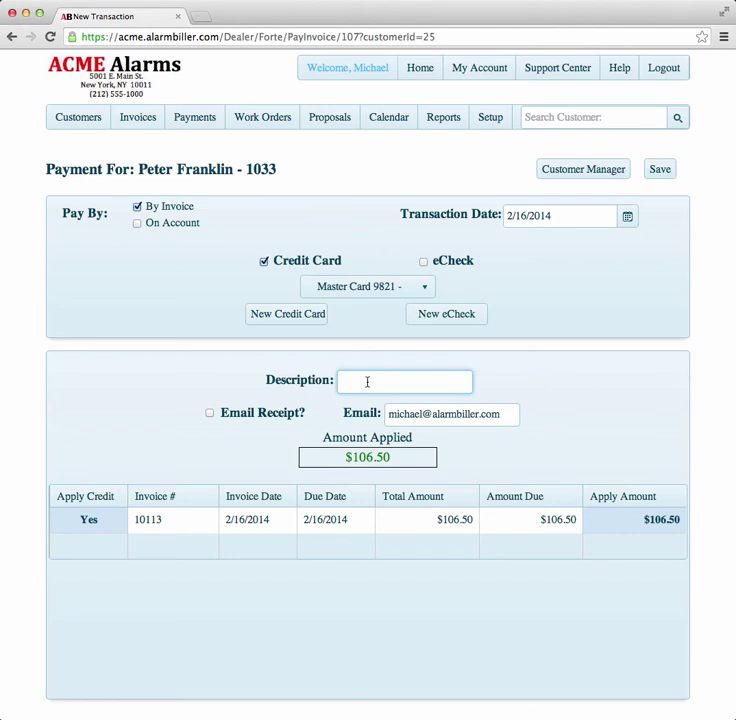
type("Ok per Peter")
left_click(210, 413)
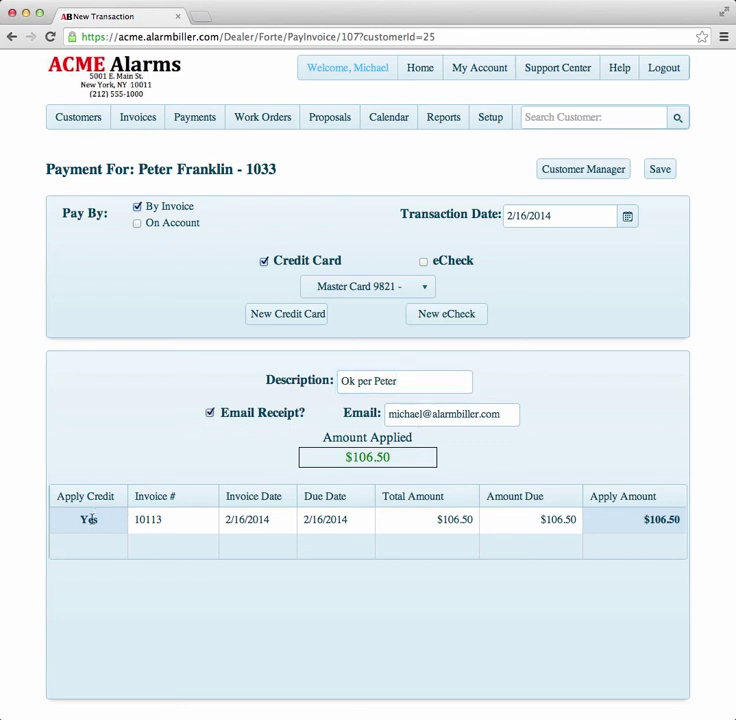
left_click(658, 519)
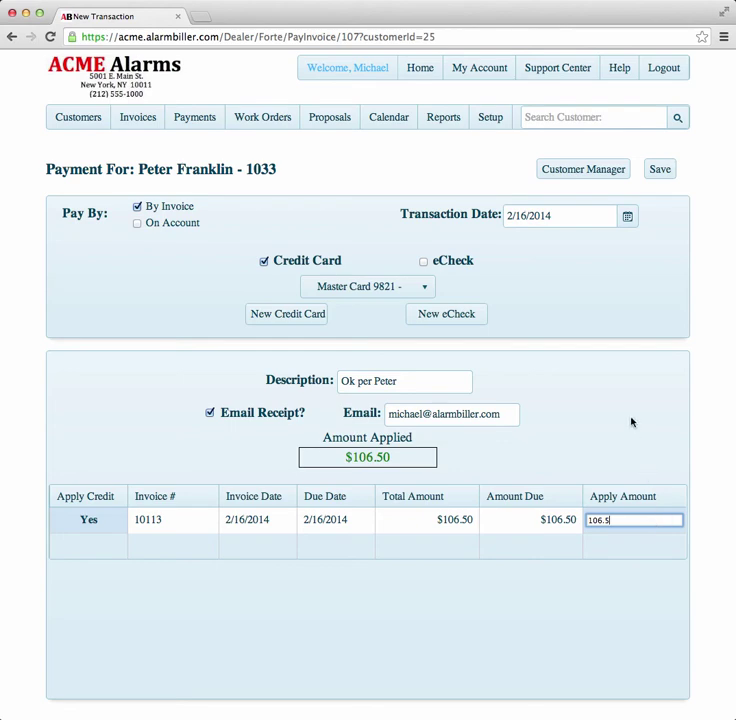
left_click(660, 170)
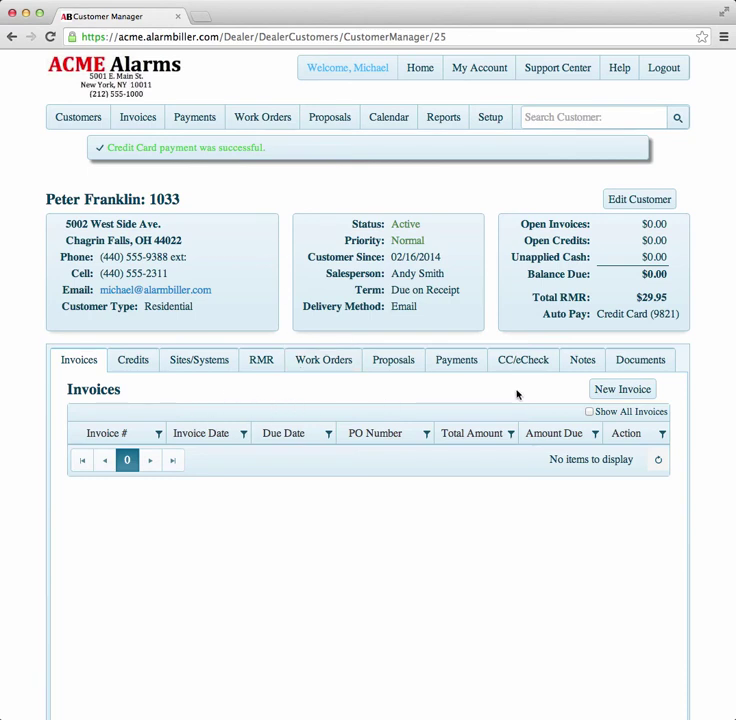
- Confirm the paid invoice shows $0.00 due and list the $106.50 card payment under Payments
left_click(591, 413)
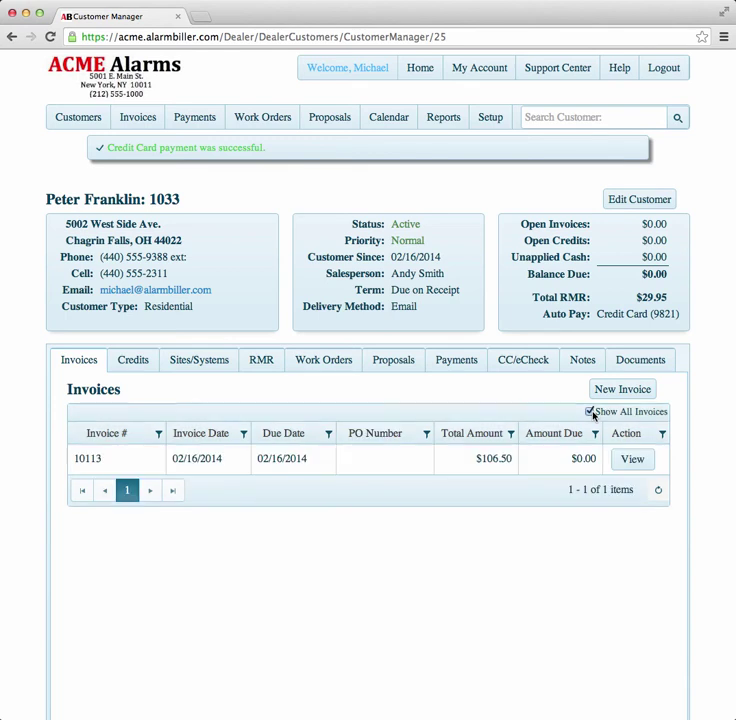
left_click(632, 464)
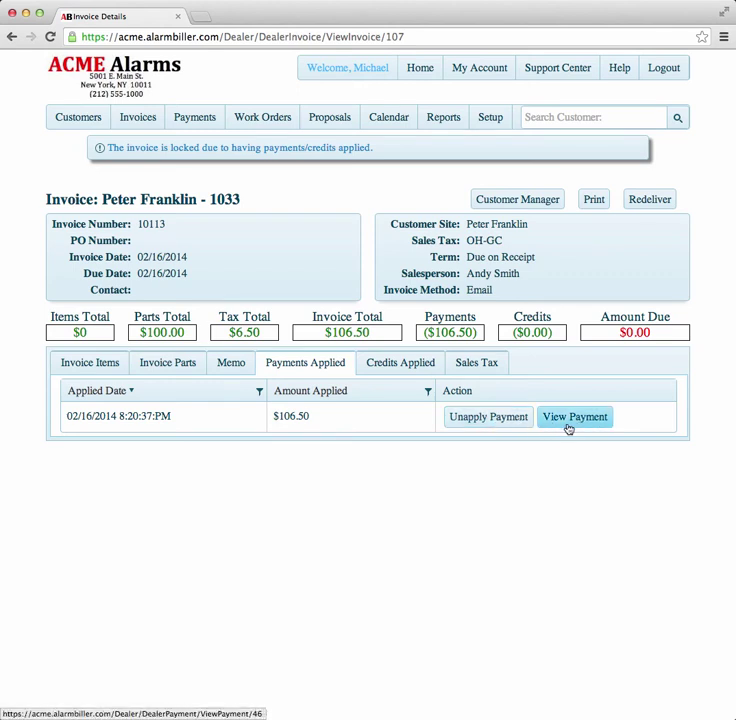
left_click(11, 36)
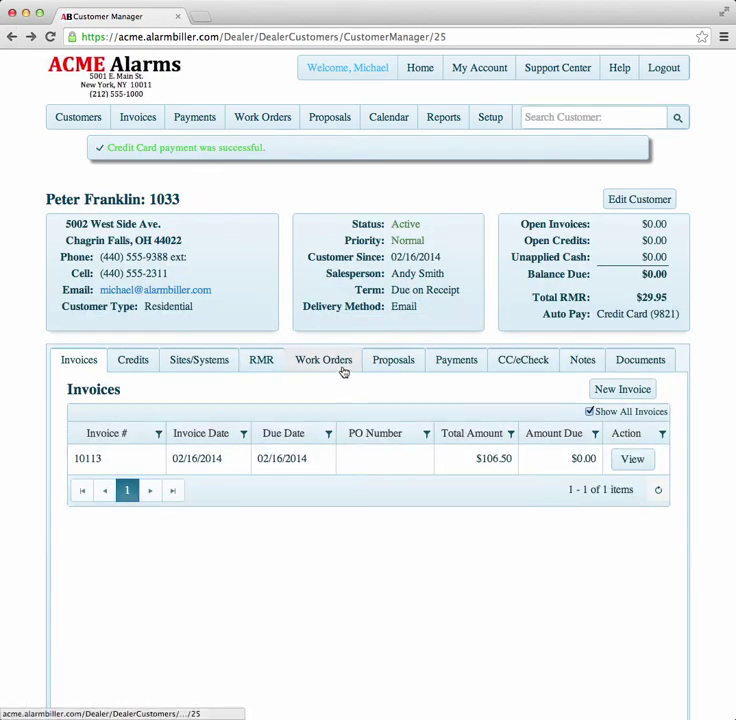
left_click(452, 370)
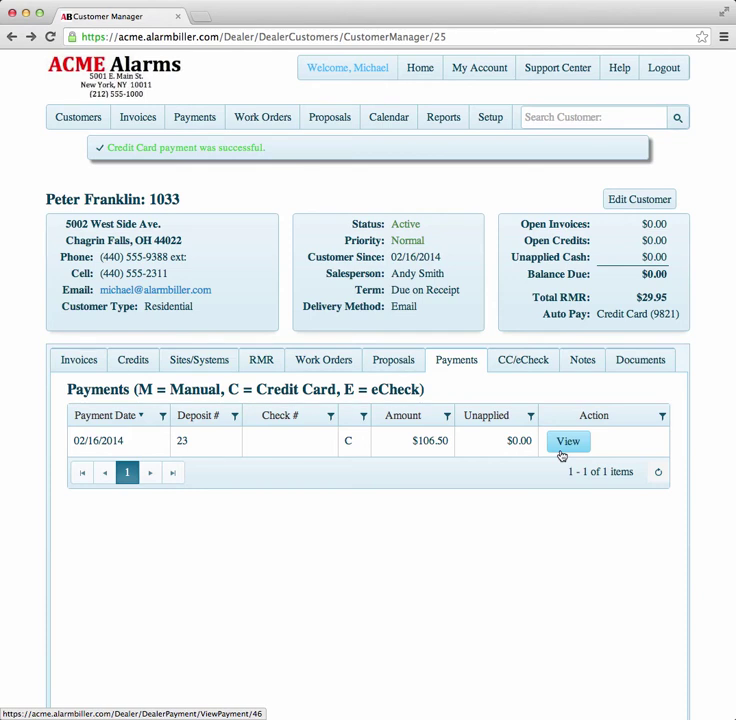
- Check deposit 23's card payments, then go to the Open Invoices & Credits list
left_click(200, 118)
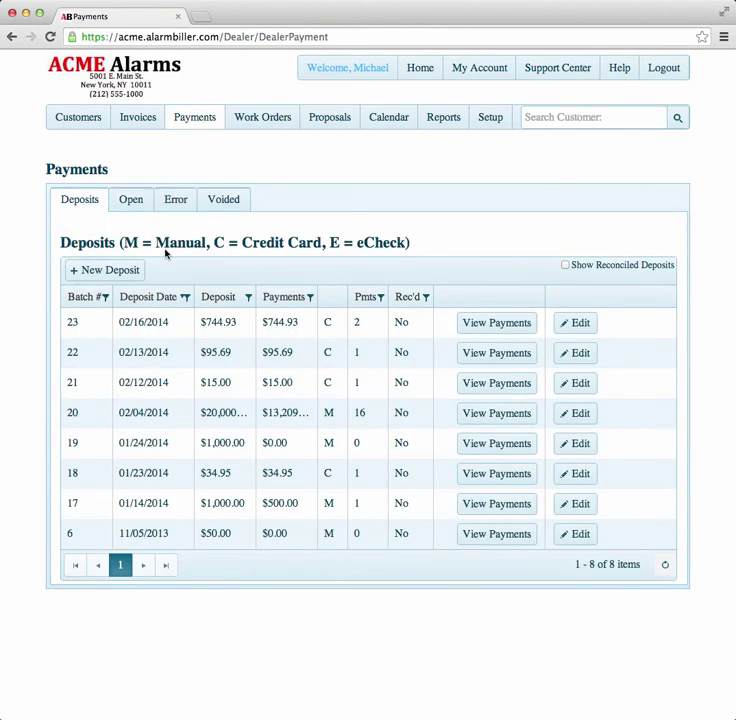
left_click(472, 324)
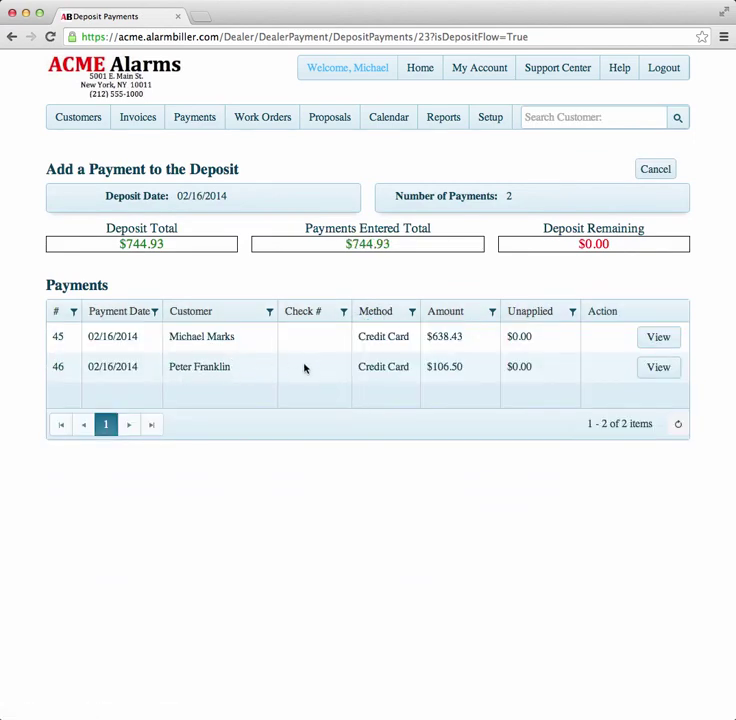
left_click(143, 121)
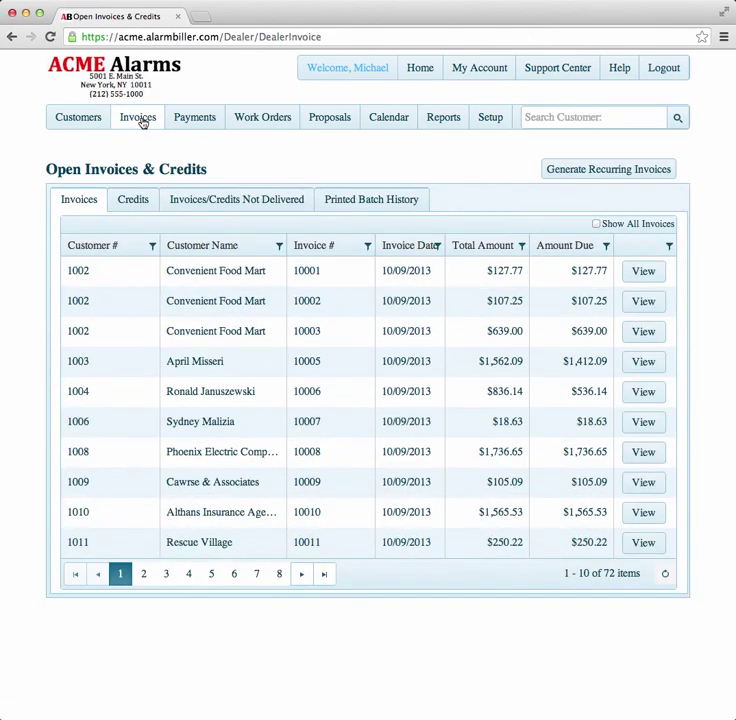
- Generate and process February 2014 recurring invoices, creating the $95.69 monitoring invoice dated 2/16/2014
left_click(603, 175)
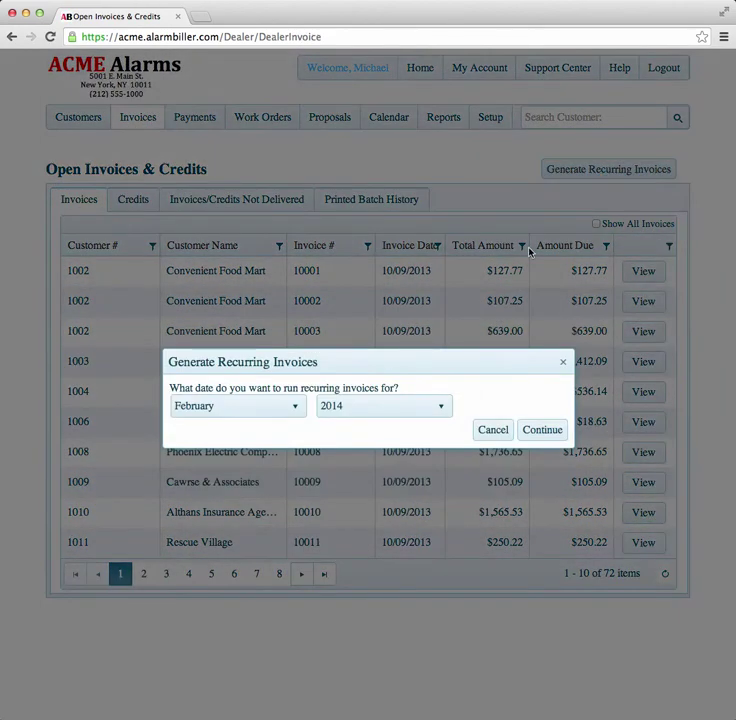
left_click(536, 430)
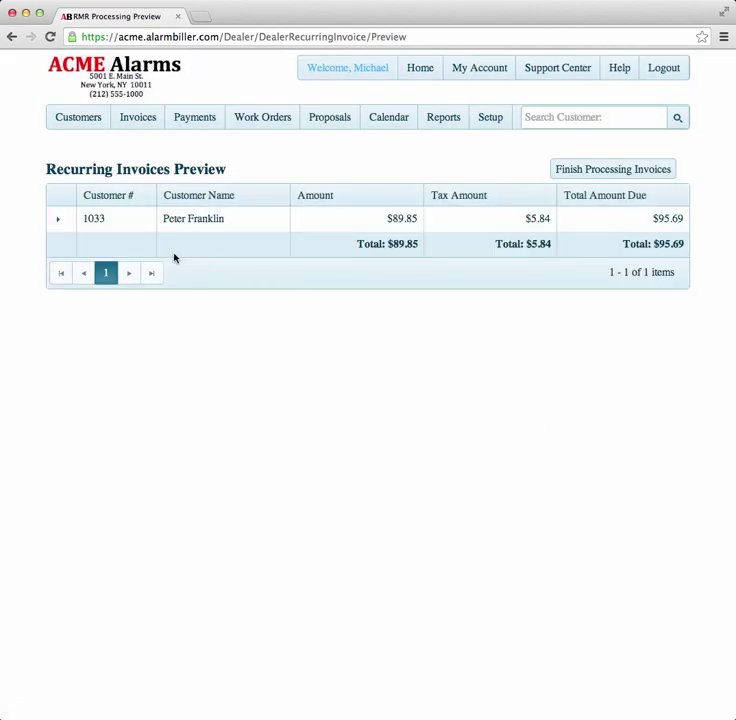
left_click(58, 219)
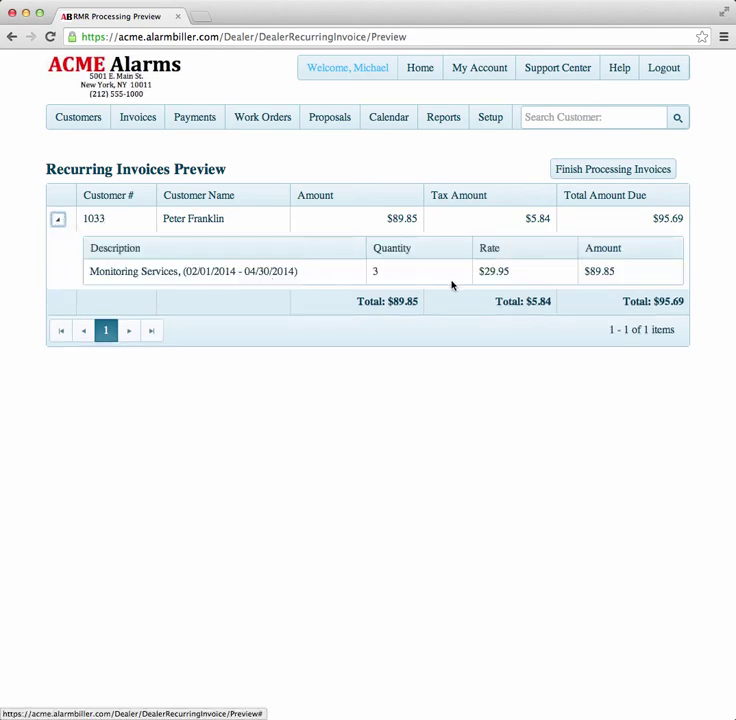
left_click(630, 171)
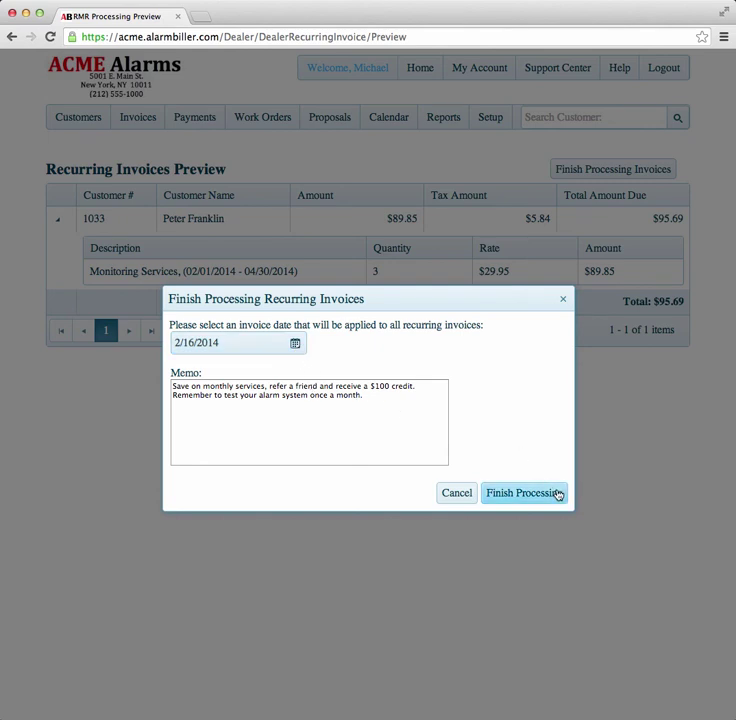
left_click(524, 493)
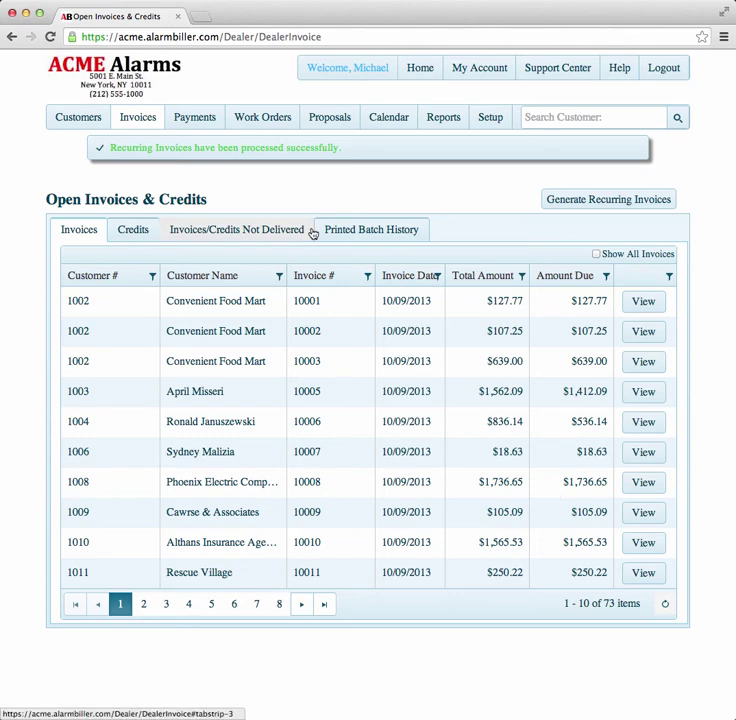
- Visit the home dashboard, then go to the Payments deposits page
left_click(416, 69)
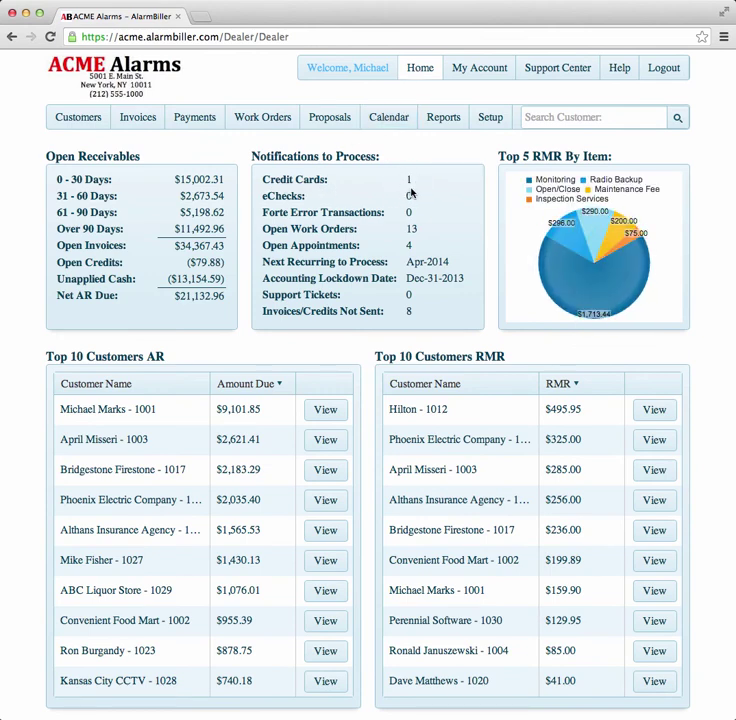
left_click(191, 120)
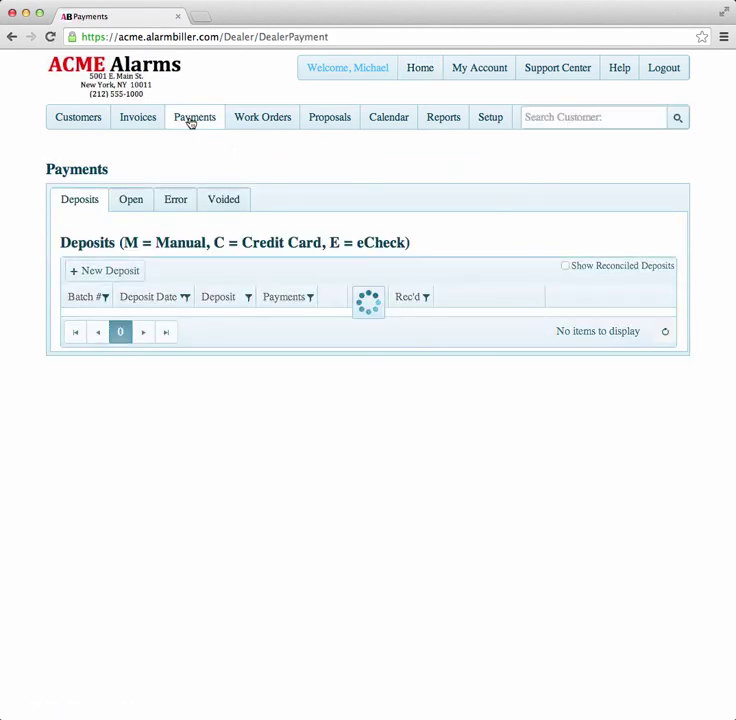
- Submit the open $95.69 recurring-invoice card transaction into deposit 23
left_click(133, 202)
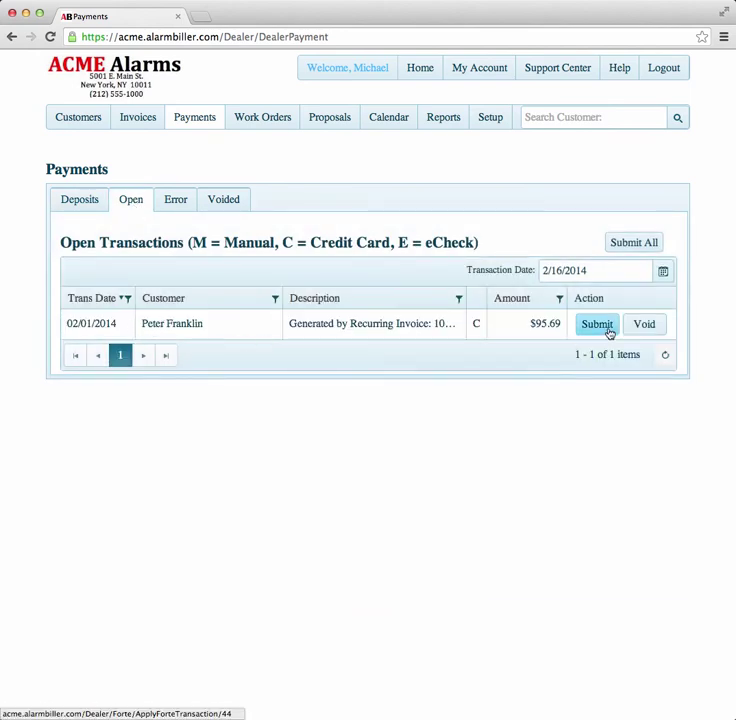
left_click(655, 244)
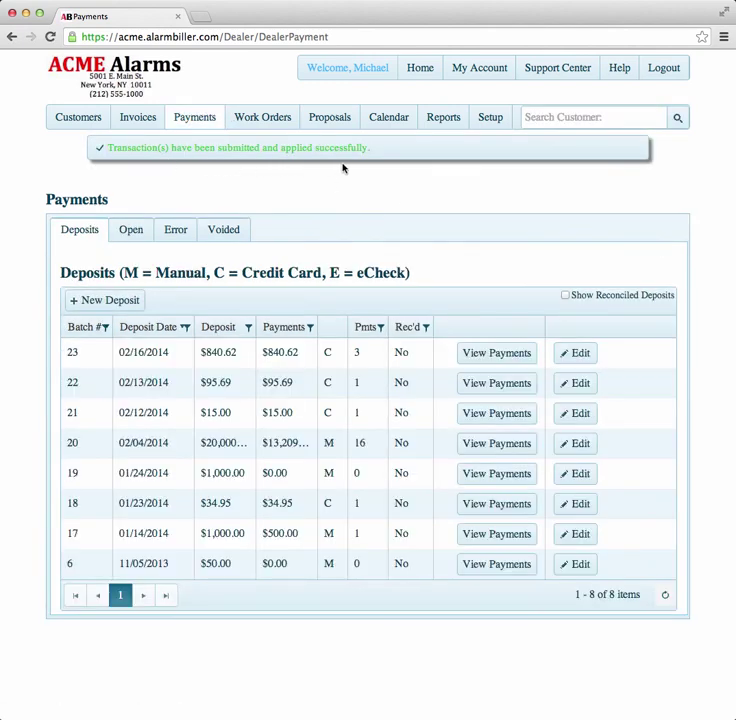
- Confirm deposit 23 lists three card payments including $95.69, then search for the customer by name
left_click(505, 358)
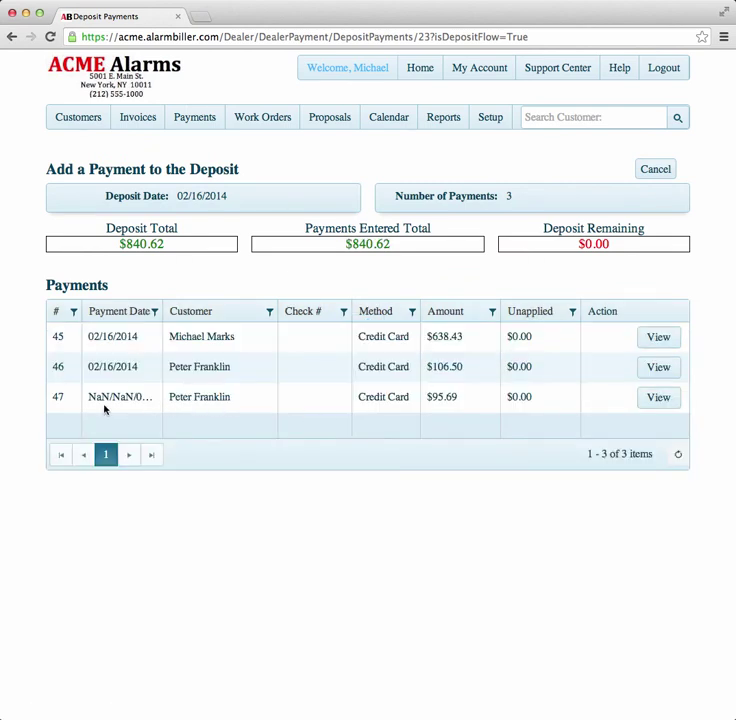
left_click(13, 36)
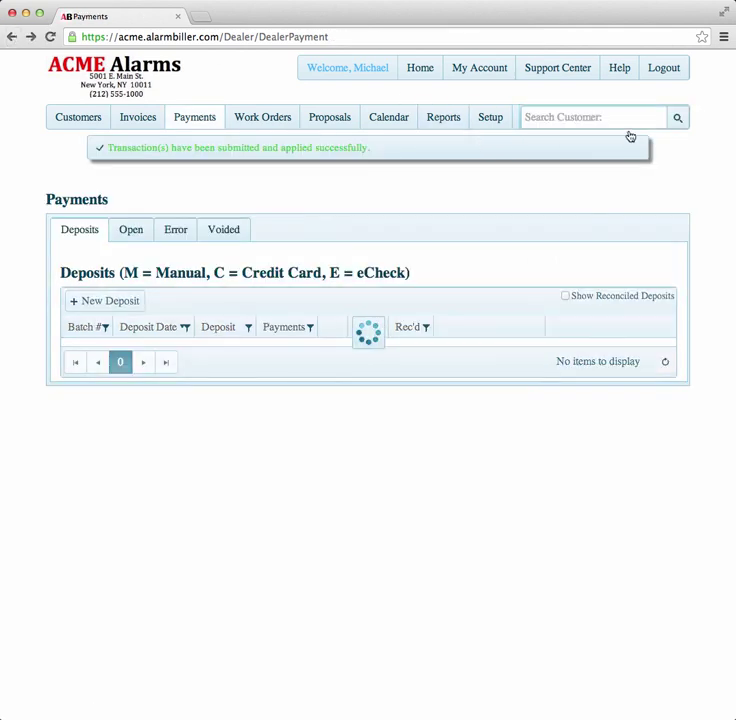
left_click(614, 113)
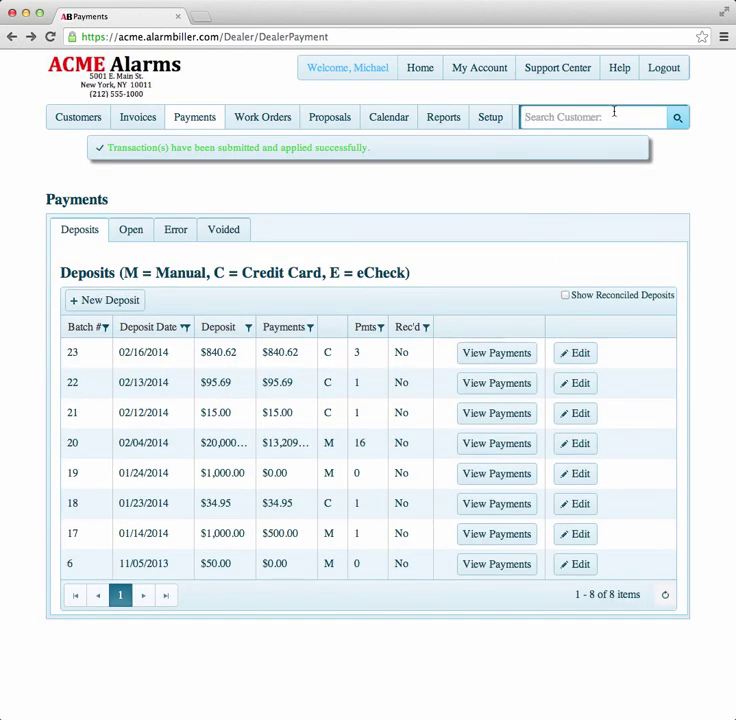
type("peter")
- Open the matching customer's record and show all invoices, $106.50 and $95.69, each $0.00 due
key("Down")
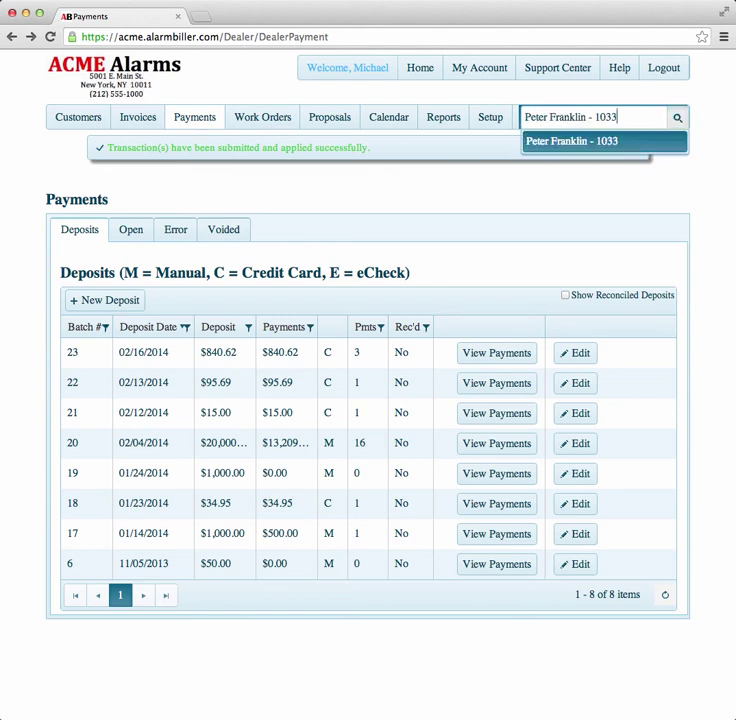
key("Return")
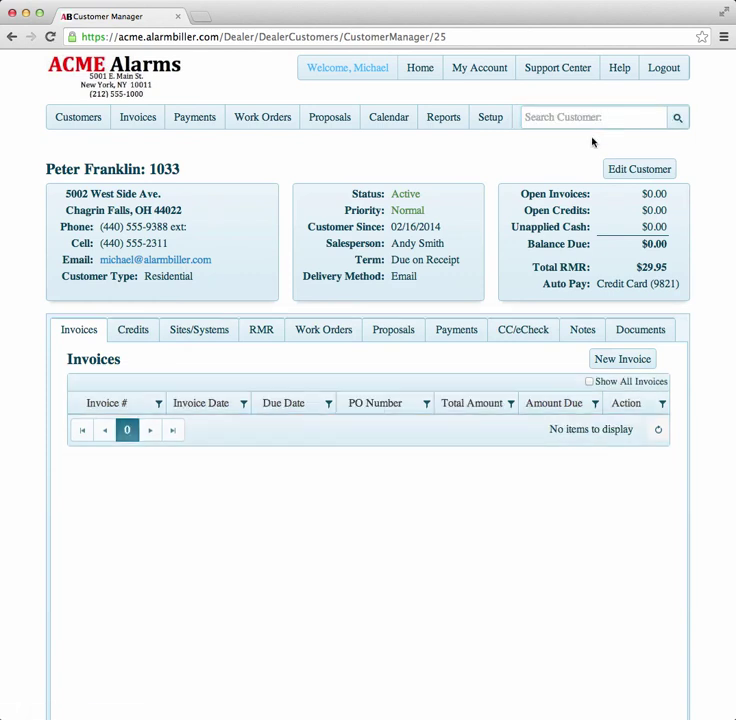
left_click(589, 382)
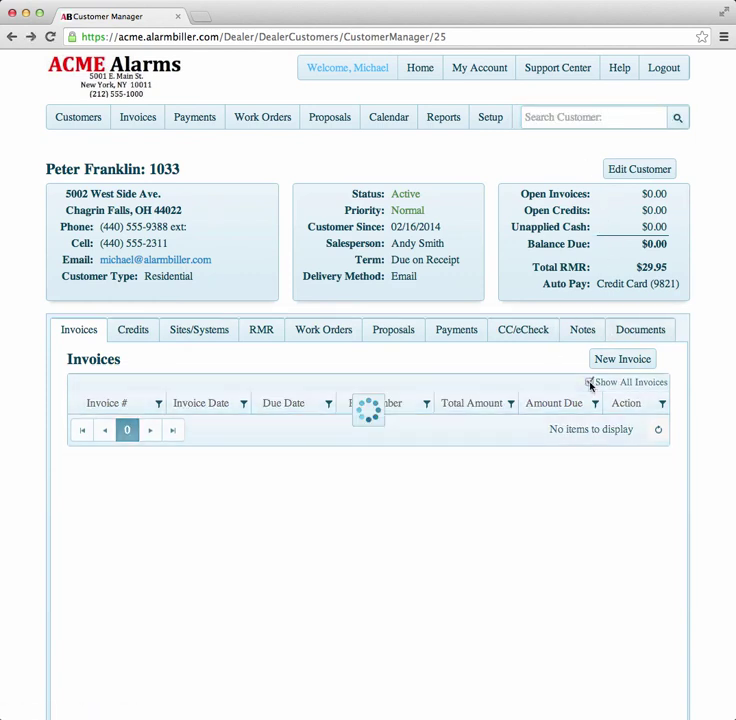